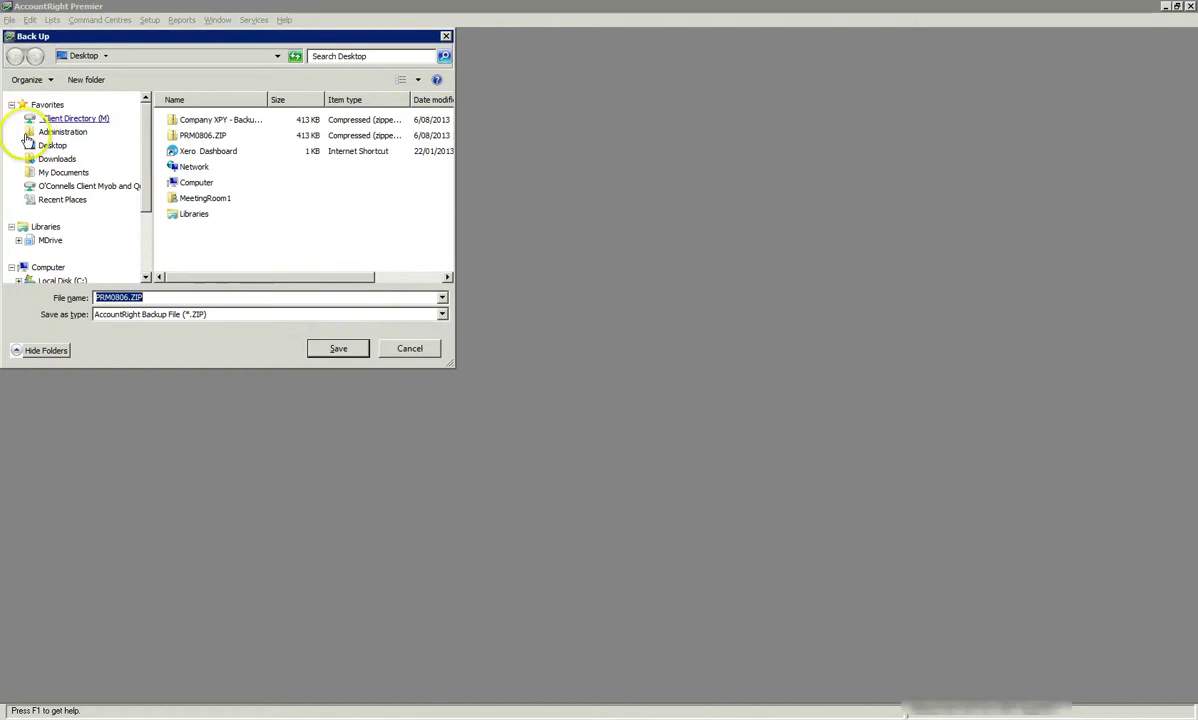
# Save the backup on the Desktop named 'Company XYZ - Backup to 30 June 2013'
pyautogui.click(45, 145)
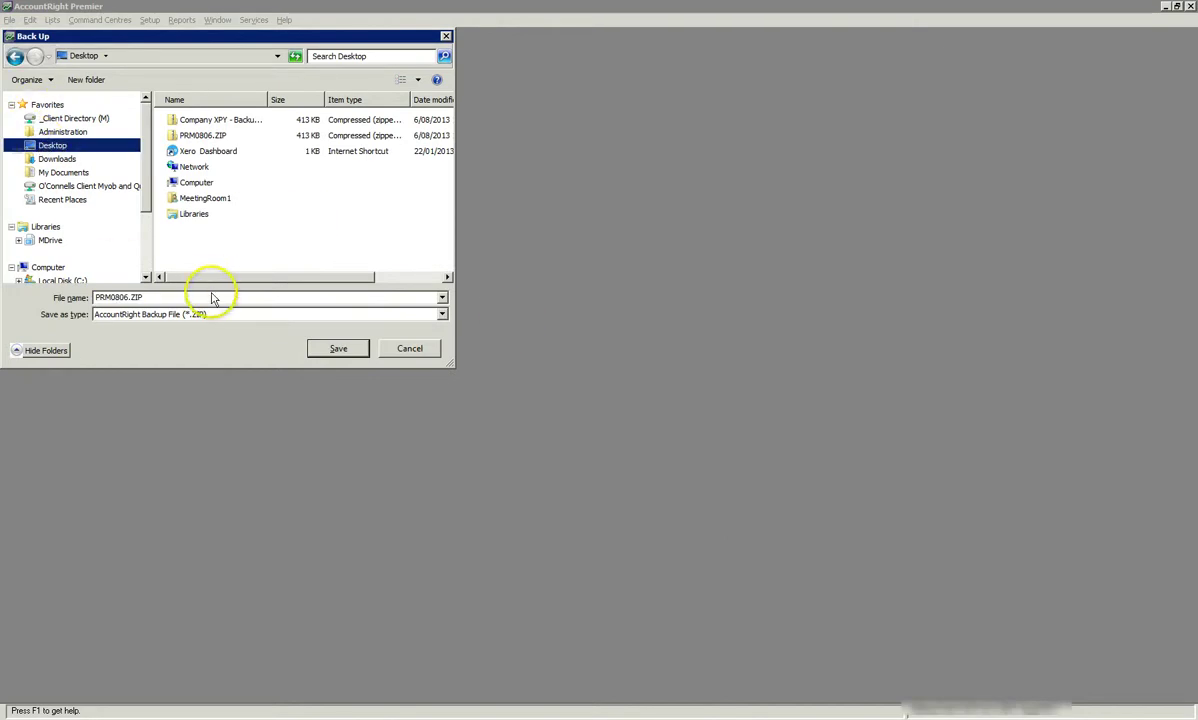
pyautogui.doubleClick(155, 297)
pyautogui.press('Home')
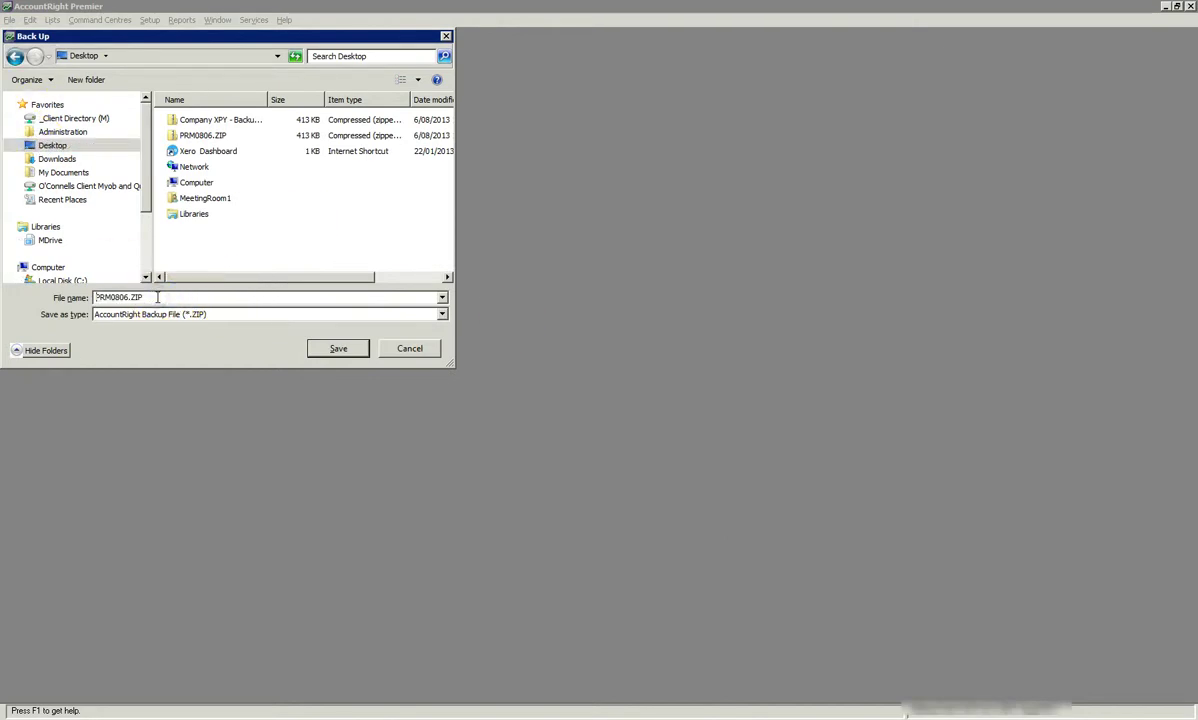
pyautogui.write('Company XPZ')
pyautogui.press('BackSpace')
pyautogui.press('BackSpace')
pyautogui.write('YZ ')
pyautogui.write('- Backup to ')
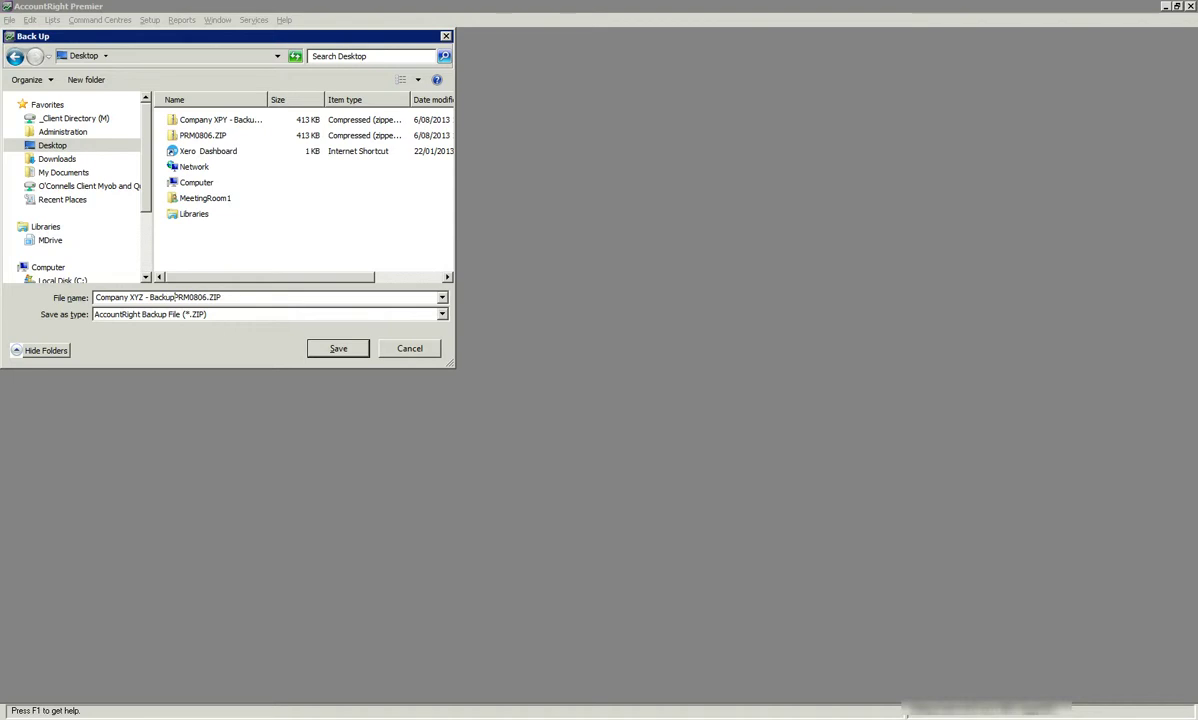
pyautogui.write('30 June 2013')
pyautogui.press('Delete')
pyautogui.press('Delete')
pyautogui.press('Delete')
pyautogui.press('Delete')
pyautogui.press('Delete')
pyautogui.press('Delete')
pyautogui.click(355, 348)
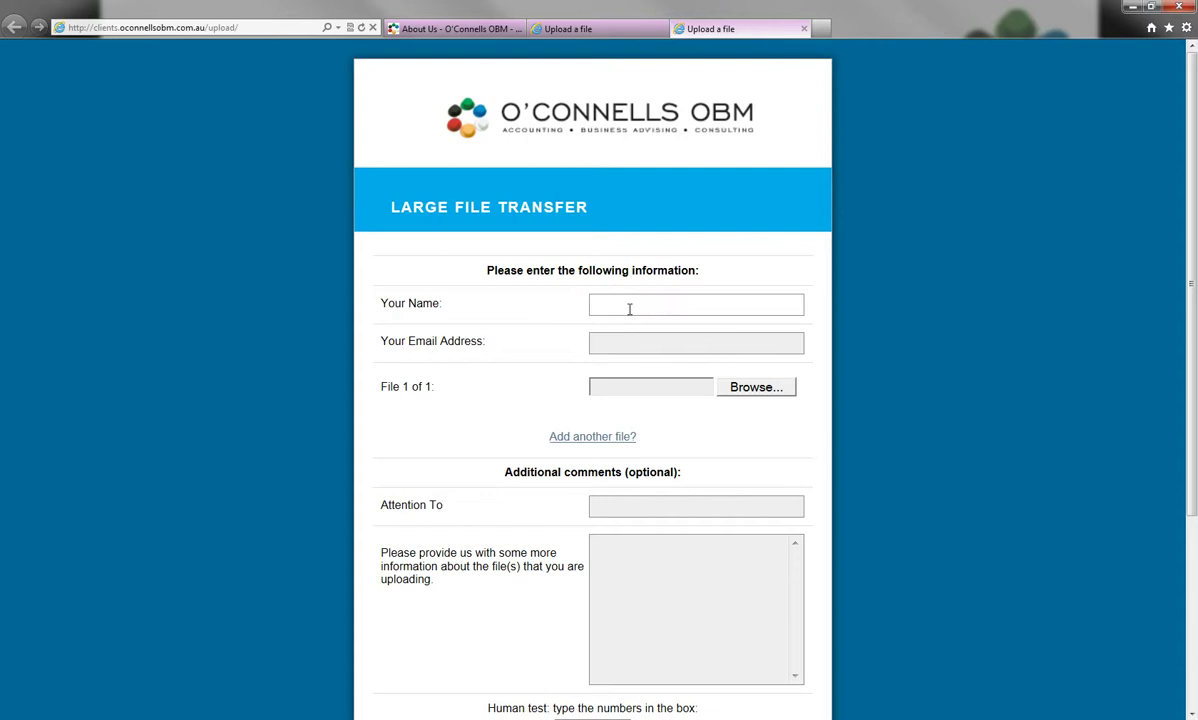
# Enter the sender's full name and e-mail address in the transfer form
pyautogui.click(624, 309)
pyautogui.press('Tab')
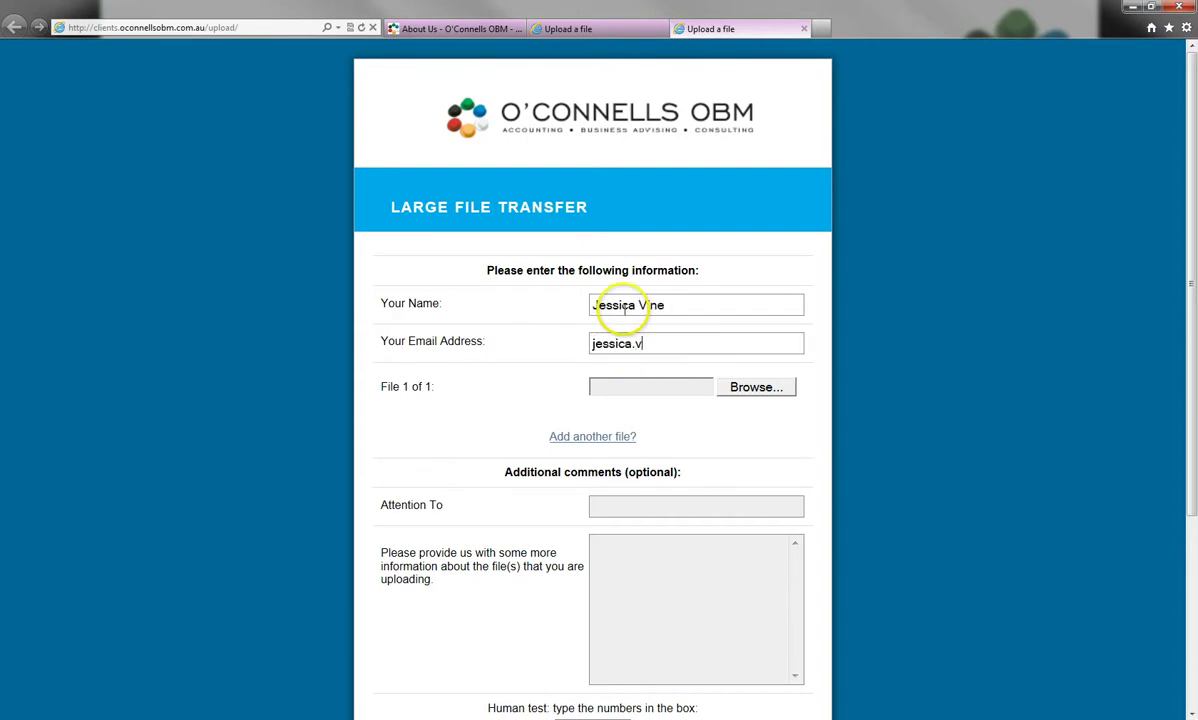
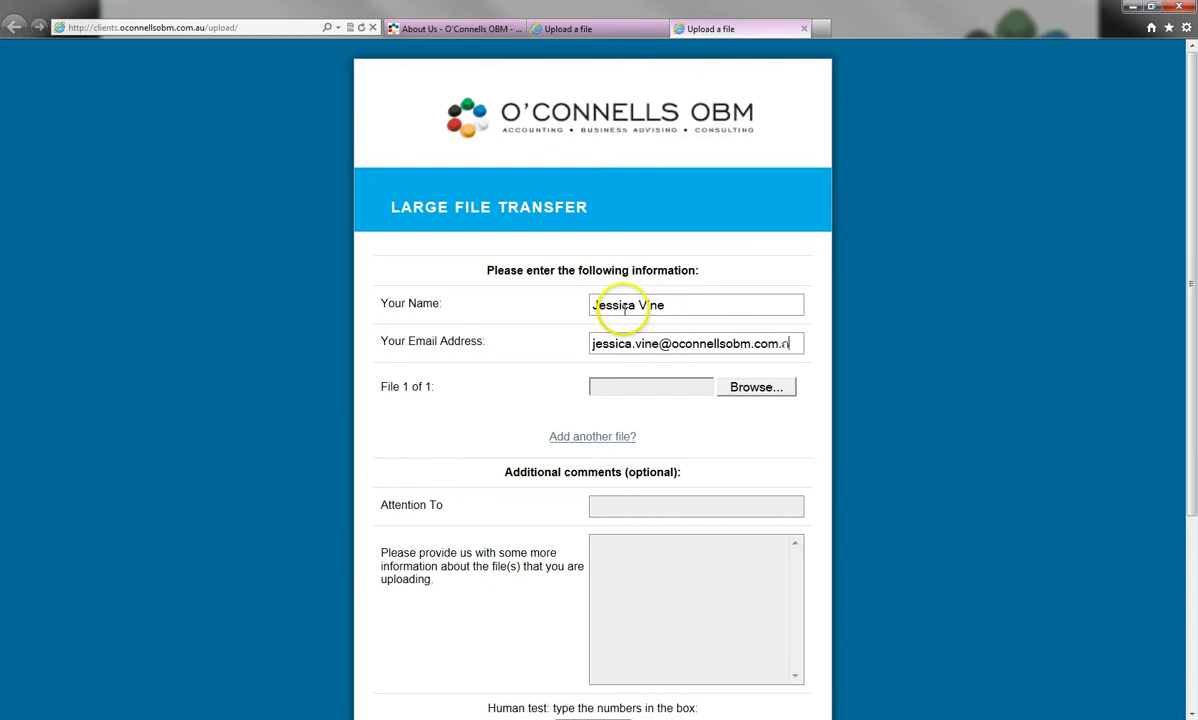
# Attach 'Company XPY - Backup up to 30 June.ZIP' from the Desktop
pyautogui.click(742, 388)
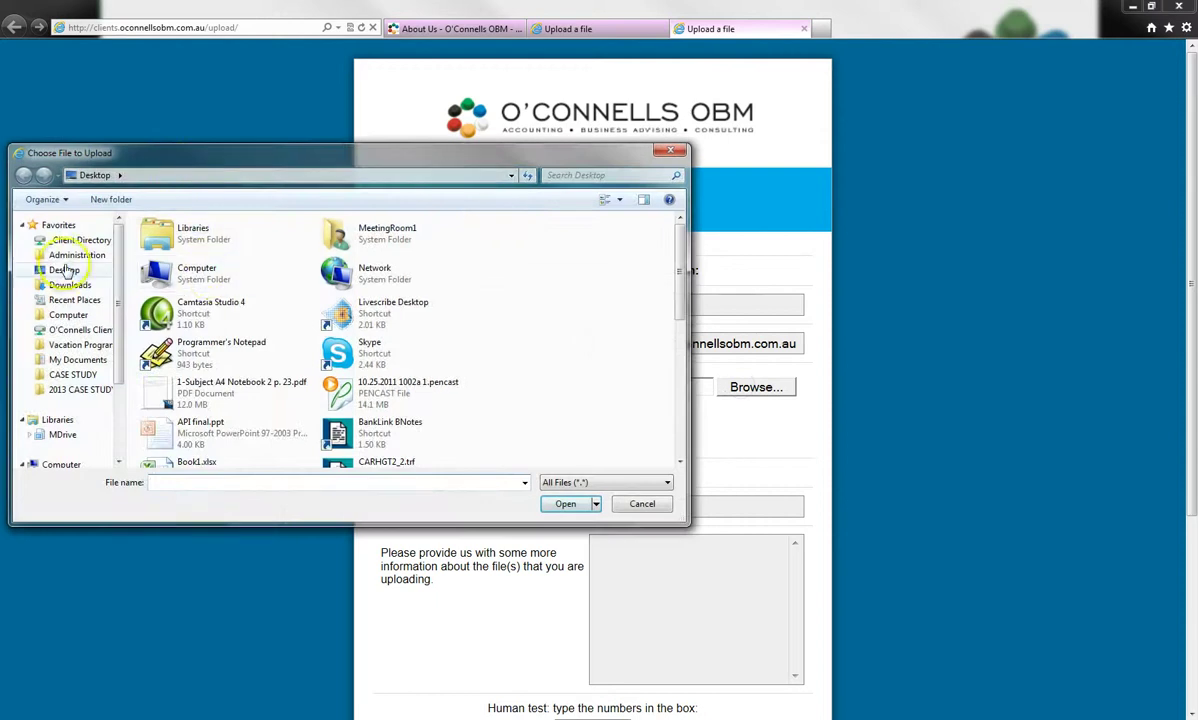
pyautogui.click(63, 270)
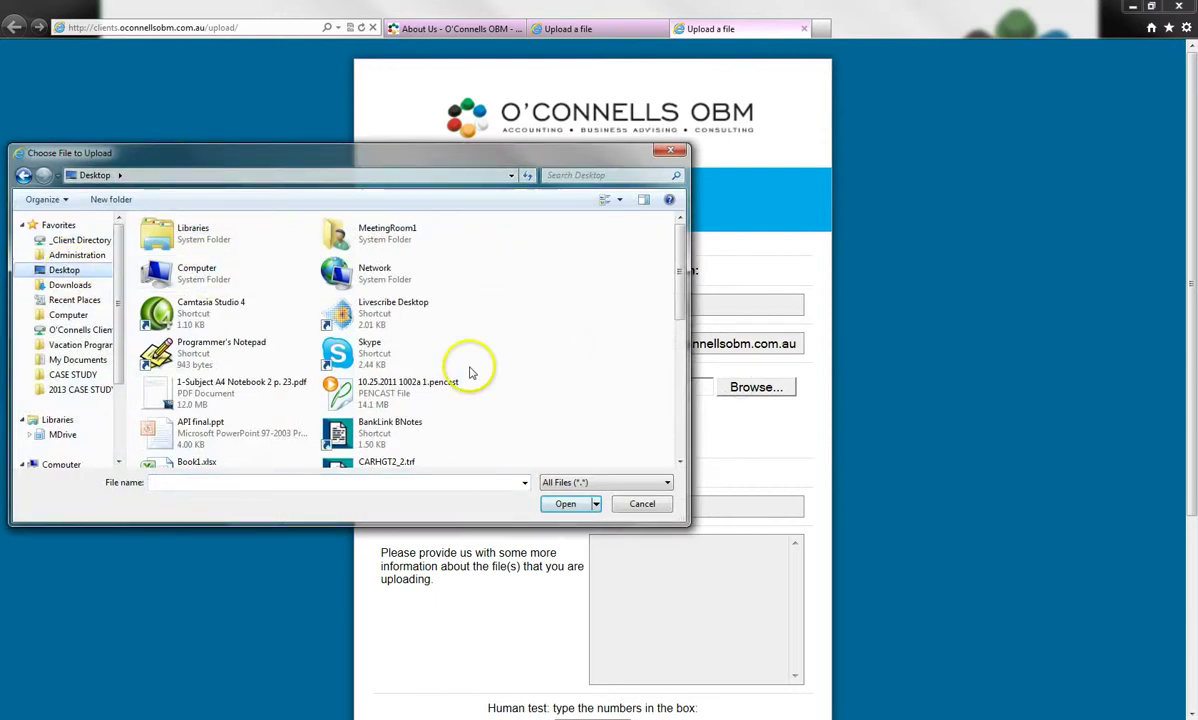
pyautogui.scroll(-2, 677, 445)
pyautogui.click(235, 266)
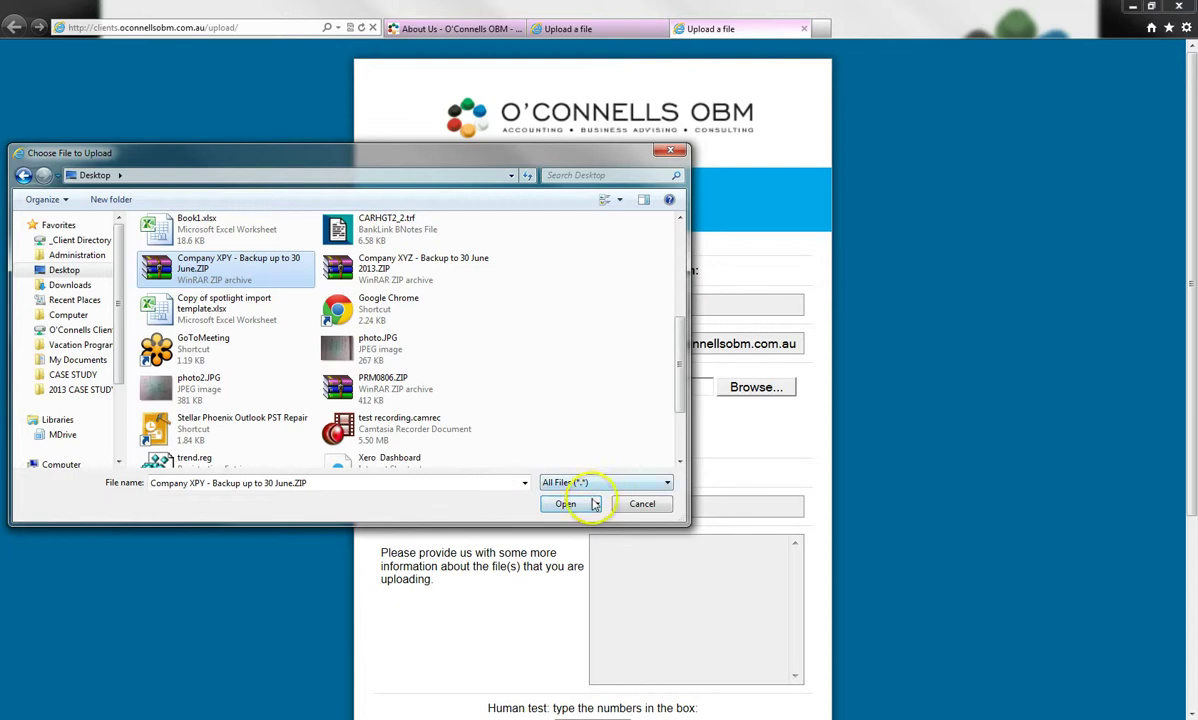
pyautogui.click(572, 503)
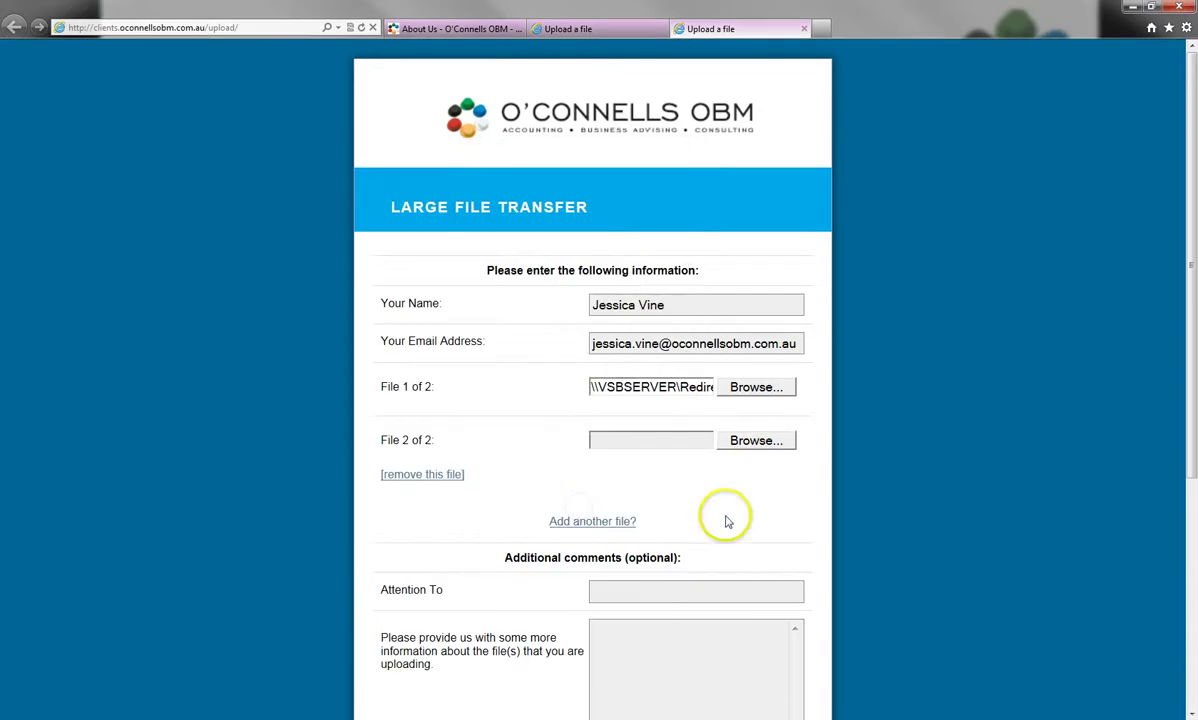
# Fill in the recipient's name under Attention To and the comment '2013 Backup'
pyautogui.click(622, 444)
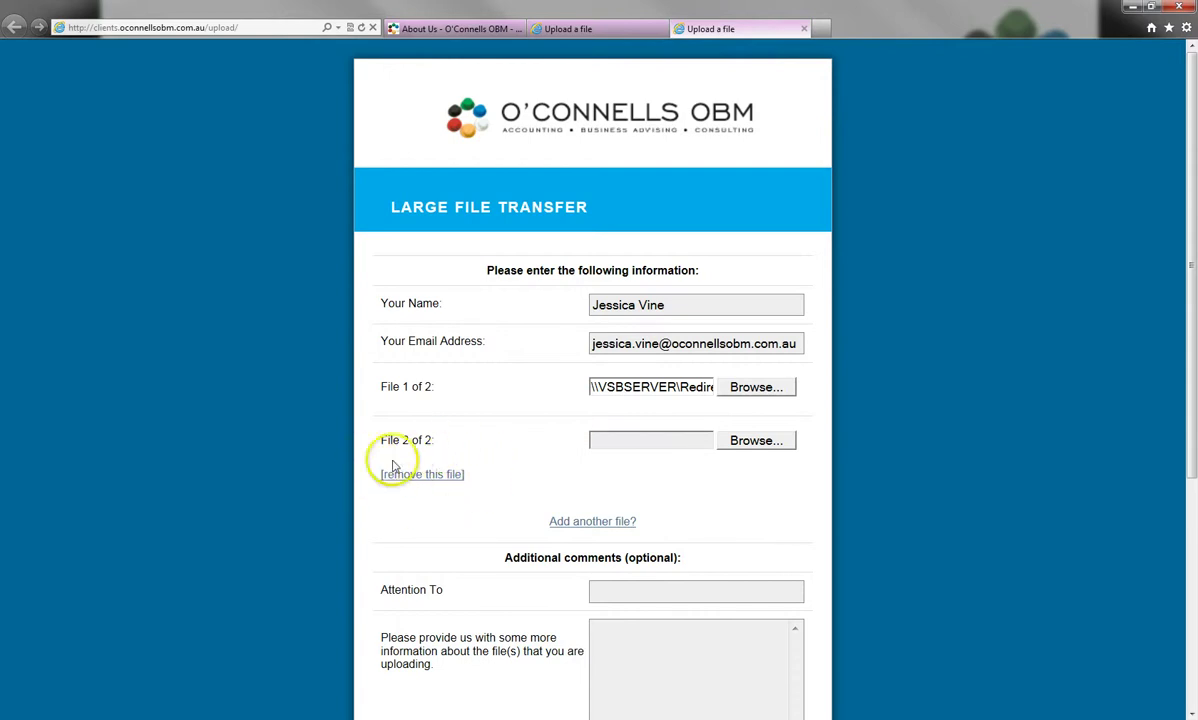
pyautogui.scroll(-1, 433, 490)
pyautogui.click(686, 489)
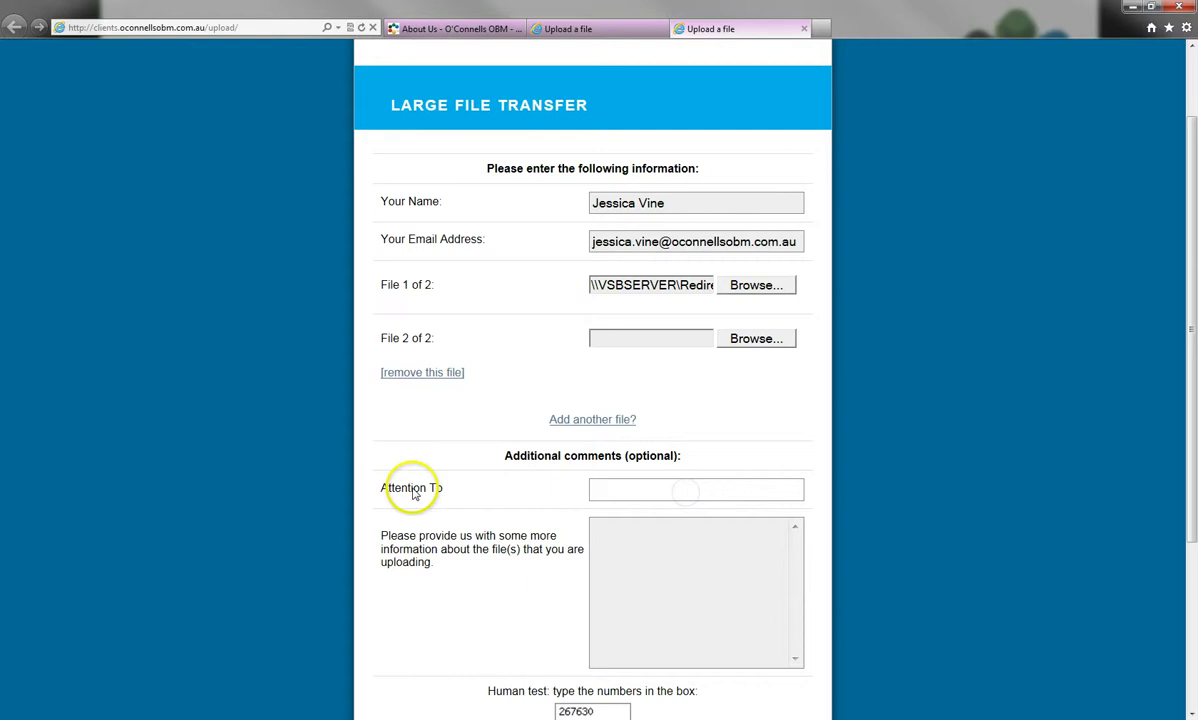
pyautogui.press('Tab')
pyautogui.write('2013 Backup')
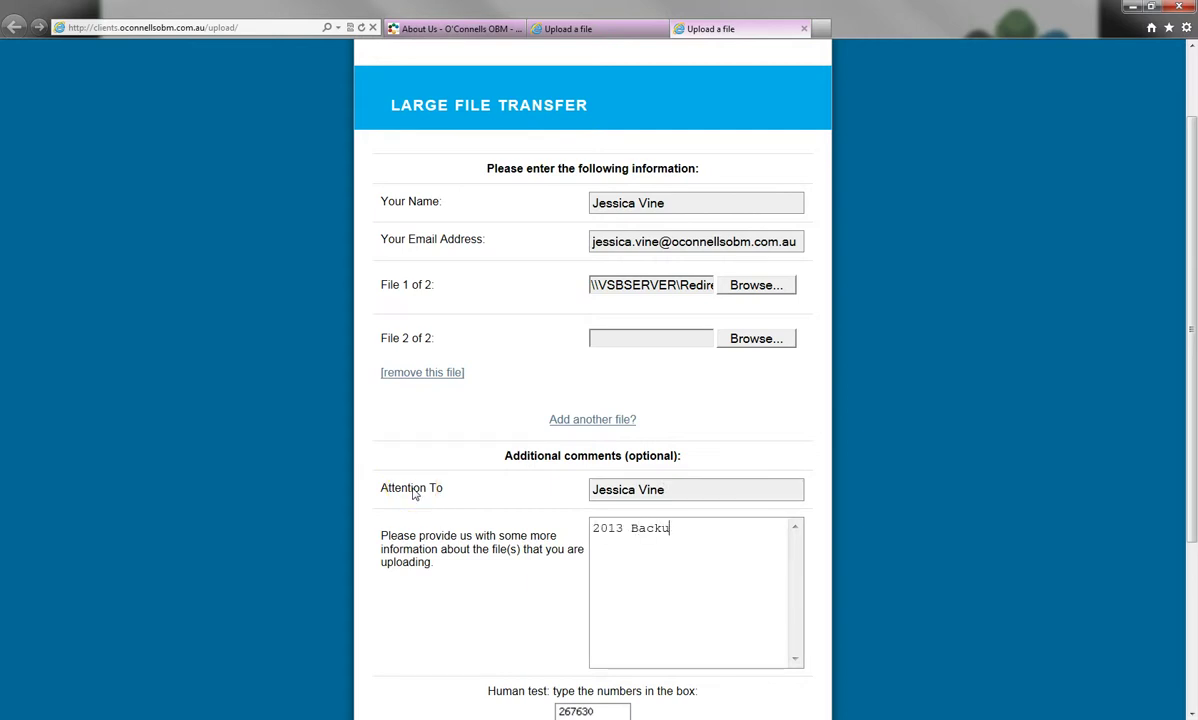
# Enter the human-test number 267630
pyautogui.click(426, 422)
pyautogui.scroll(-2, 426, 422)
pyautogui.click(573, 534)
pyautogui.write('267630')
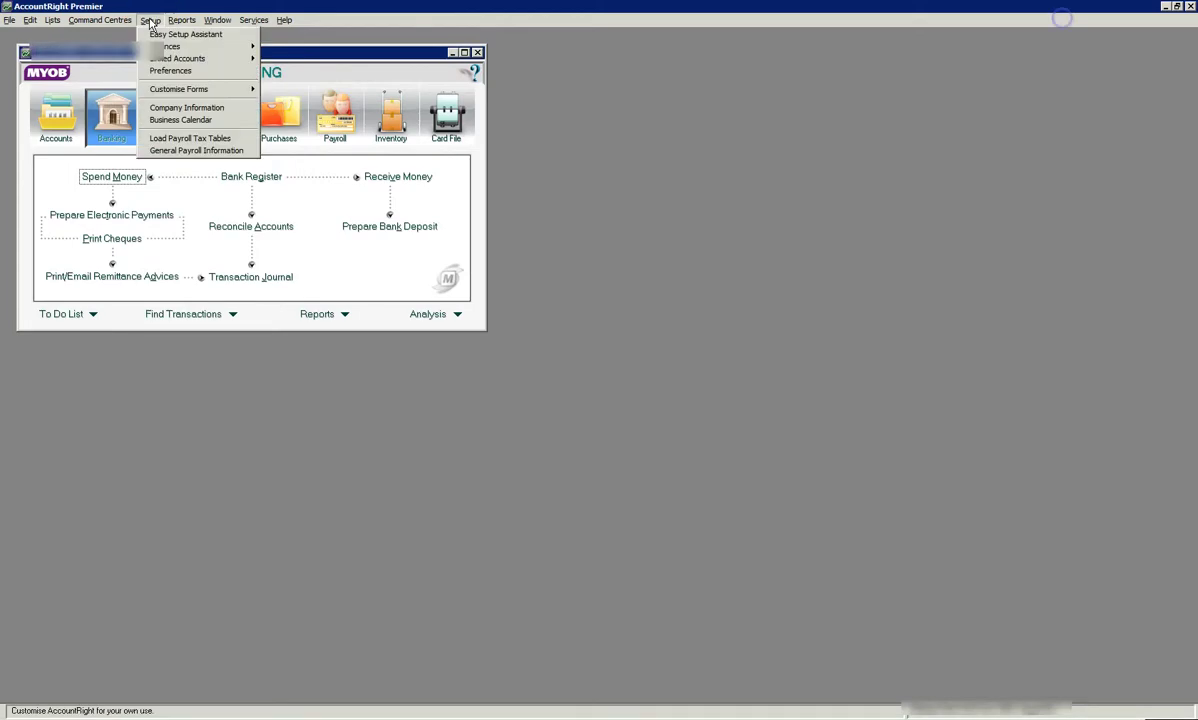
# Enable Lock Period in Preferences with the lock date 30/06/2013
pyautogui.click(170, 72)
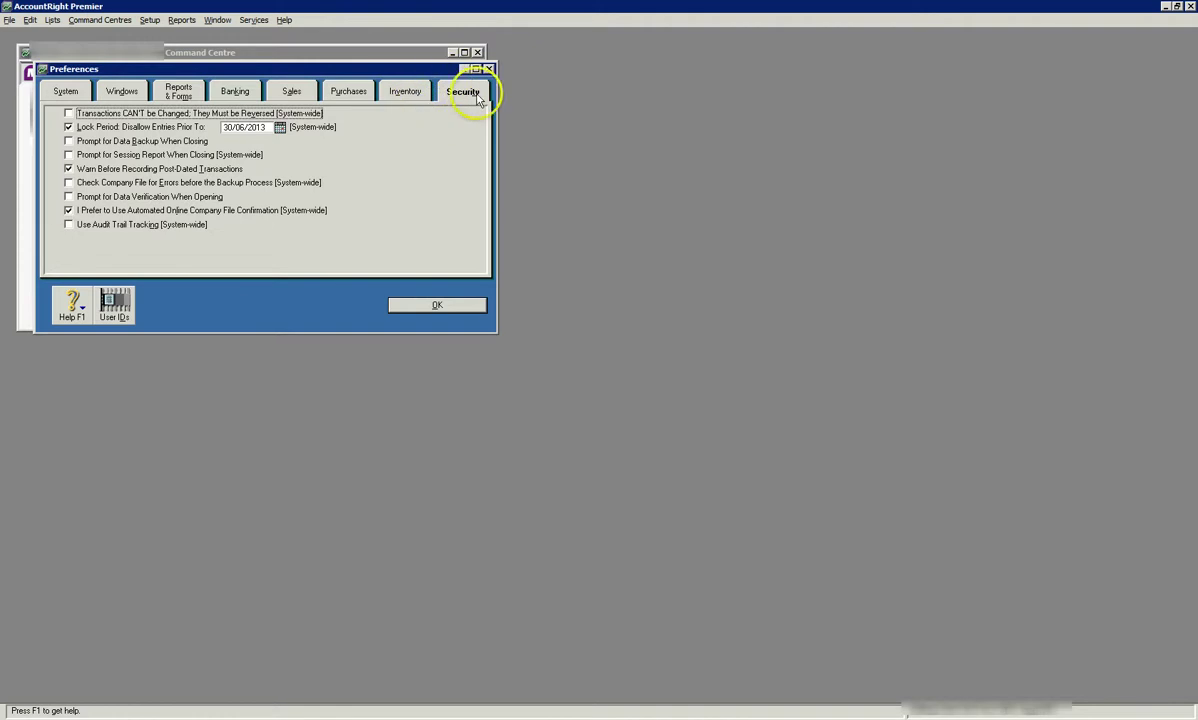
pyautogui.click(68, 127)
pyautogui.click(68, 127)
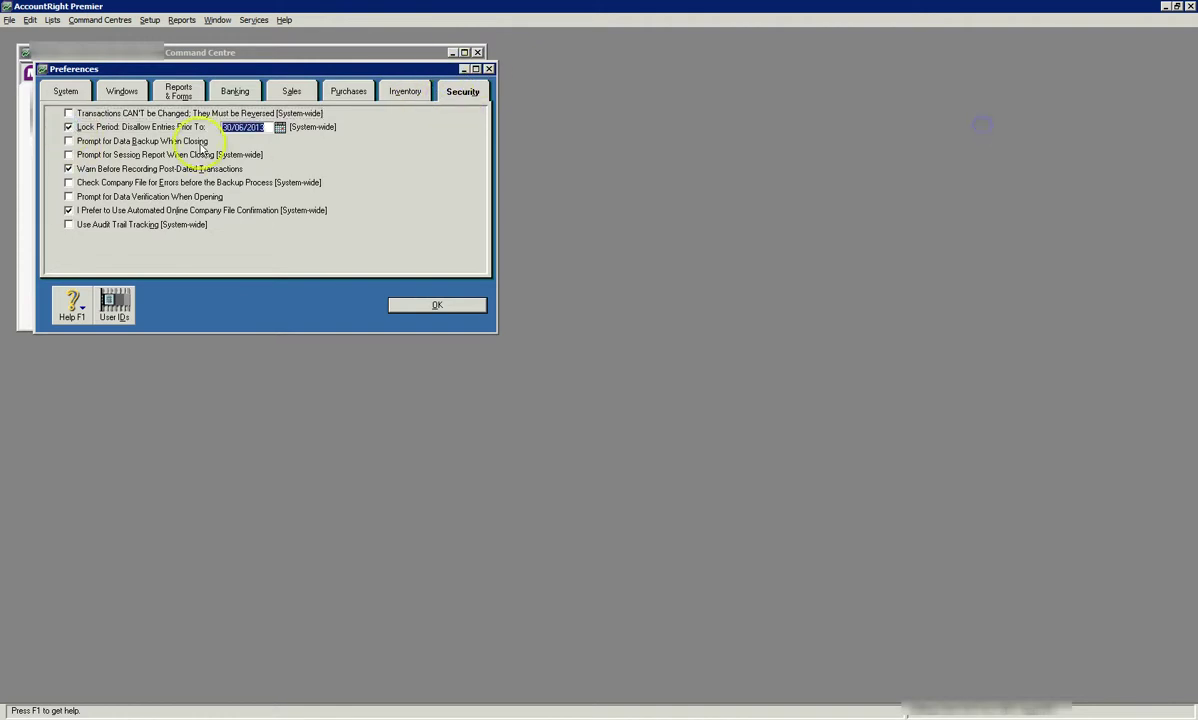
pyautogui.click(267, 127)
pyautogui.moveTo(267, 127); pyautogui.dragTo(222, 127)
pyautogui.write('30/06/2013')
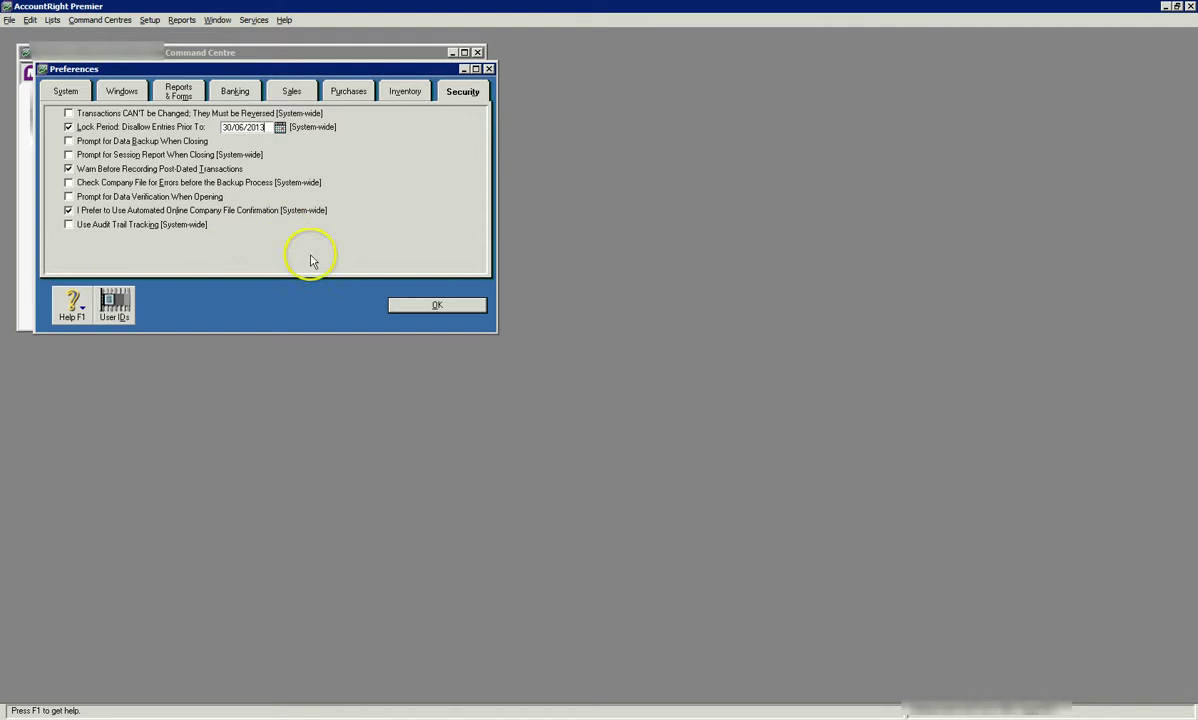
pyautogui.click(397, 307)
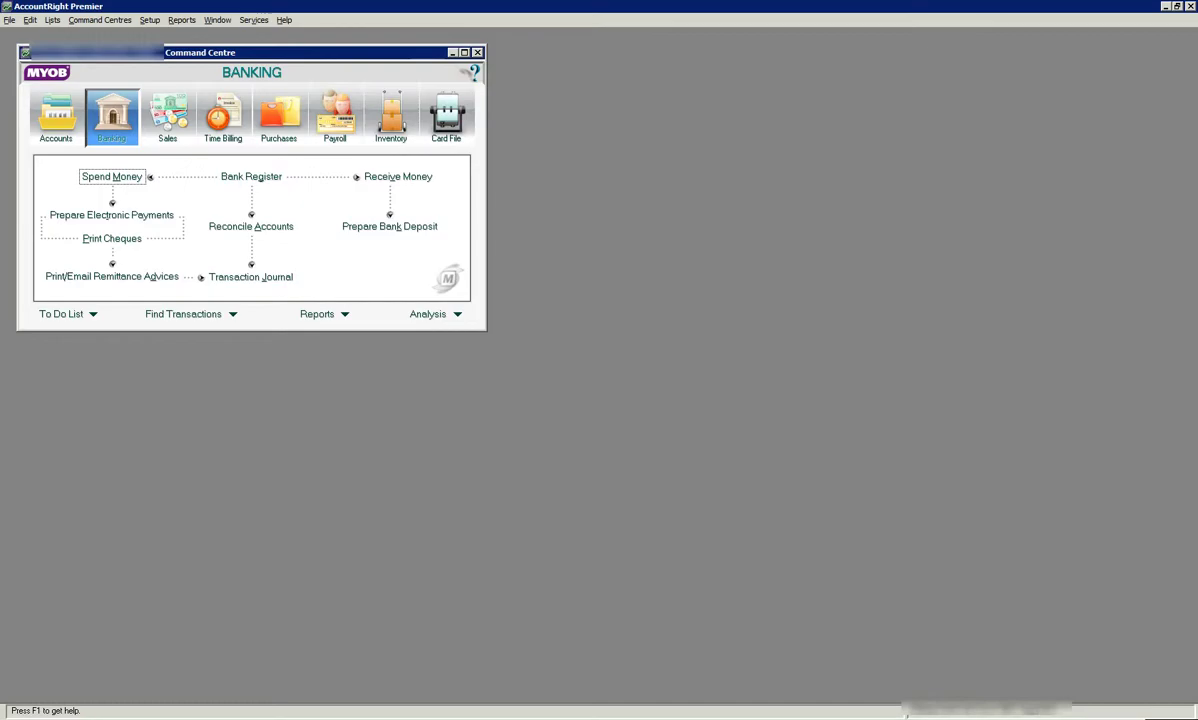
# Choose File > Start a New Year > Start a New Financial Year
pyautogui.click(370, 267)
pyautogui.click(14, 21)
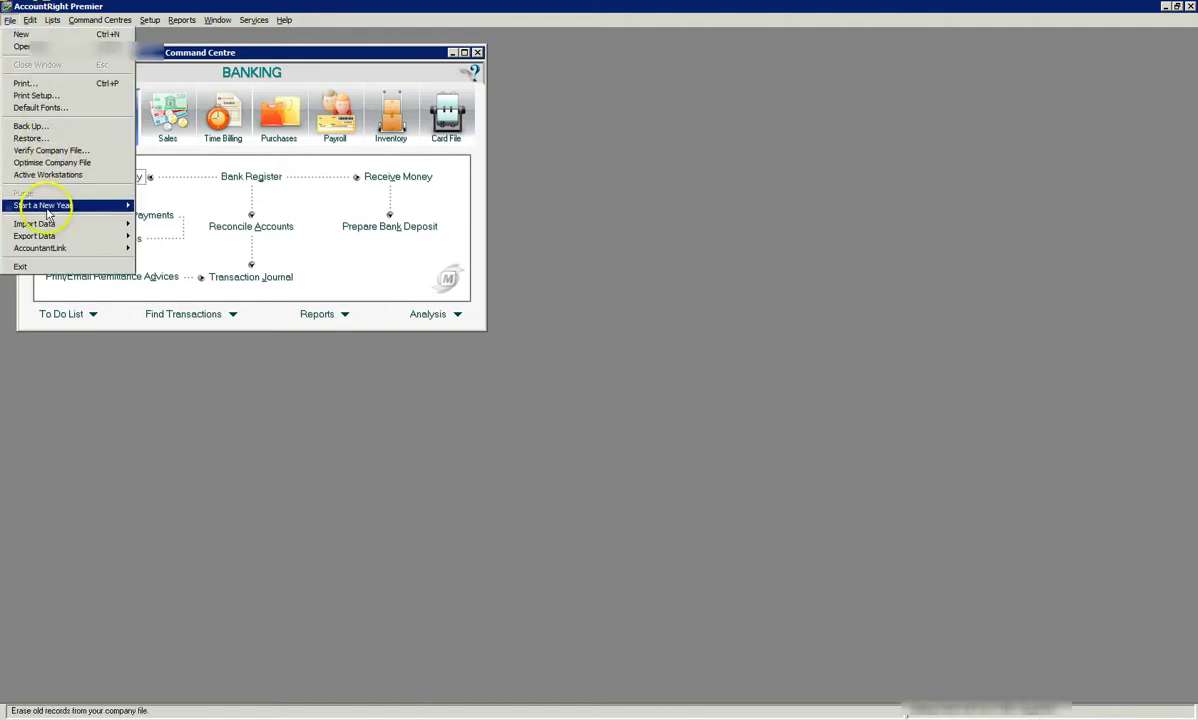
pyautogui.moveTo(45, 205)
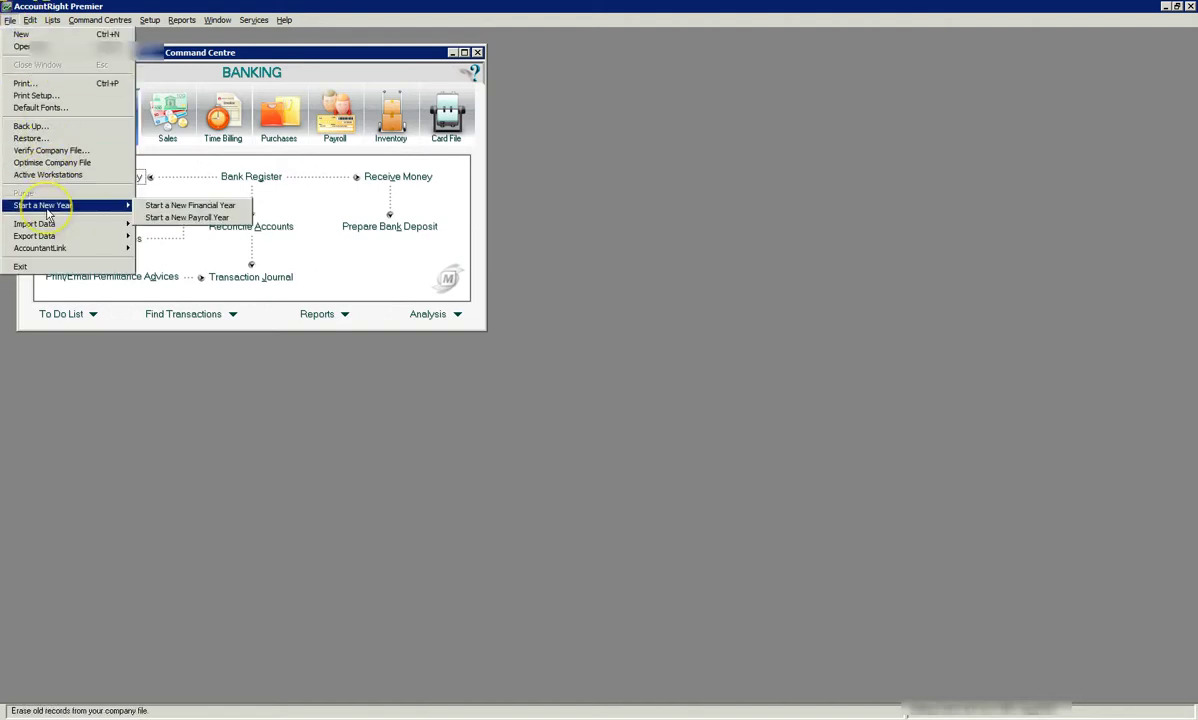
pyautogui.click(190, 205)
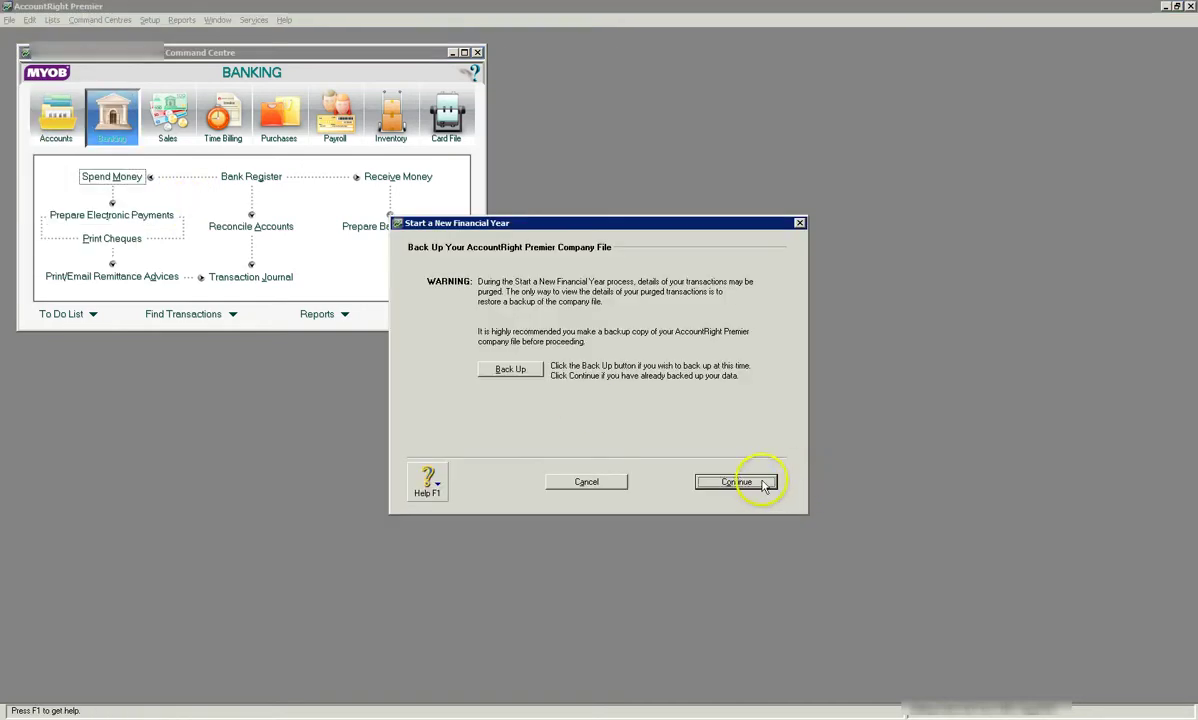